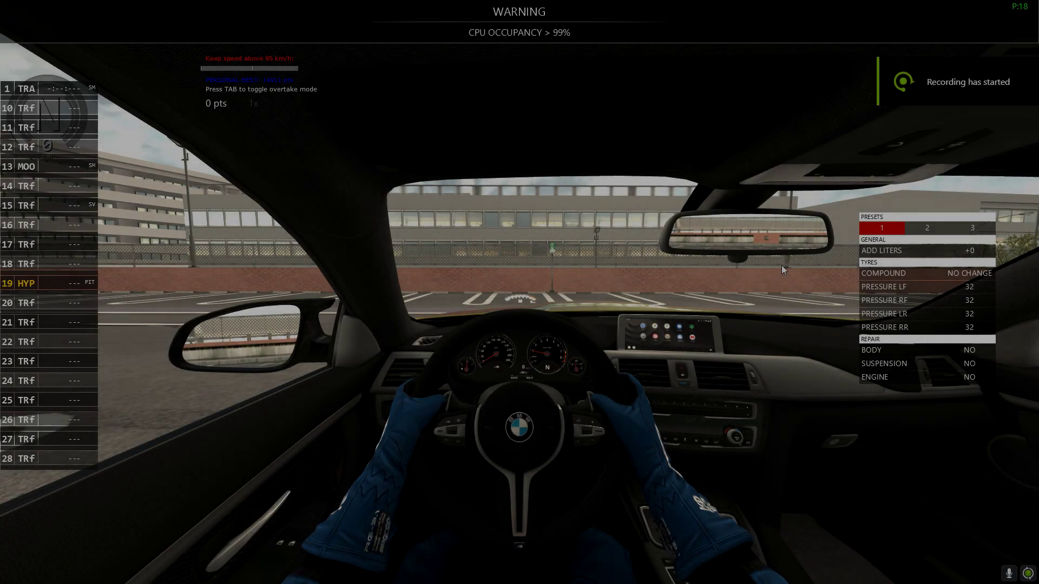
# Drive the BMW out of its parking spot and through the parking area, watching the CPU occupancy warning
pyautogui.press('Up')
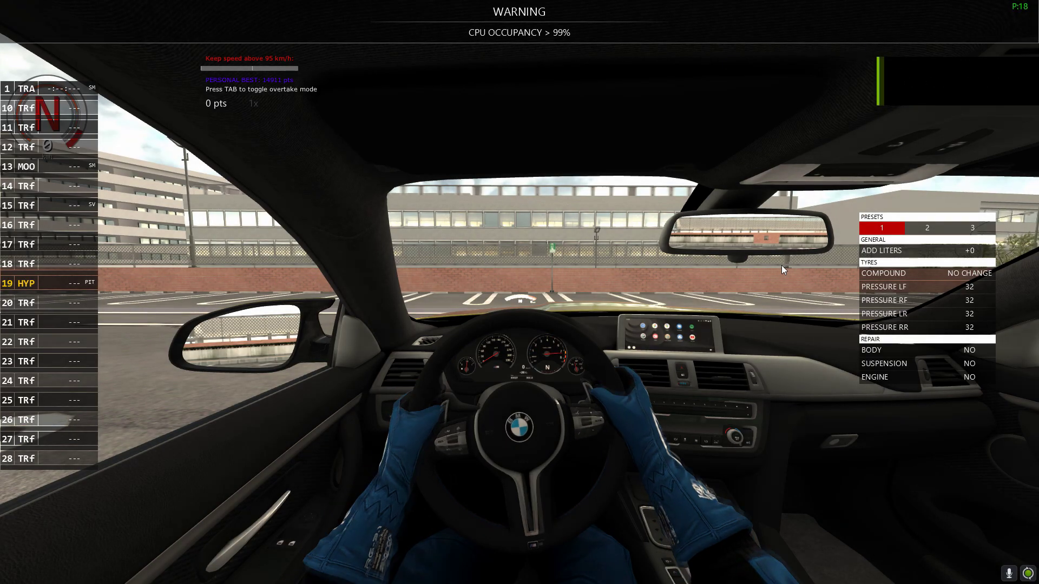
pyautogui.press('Left')
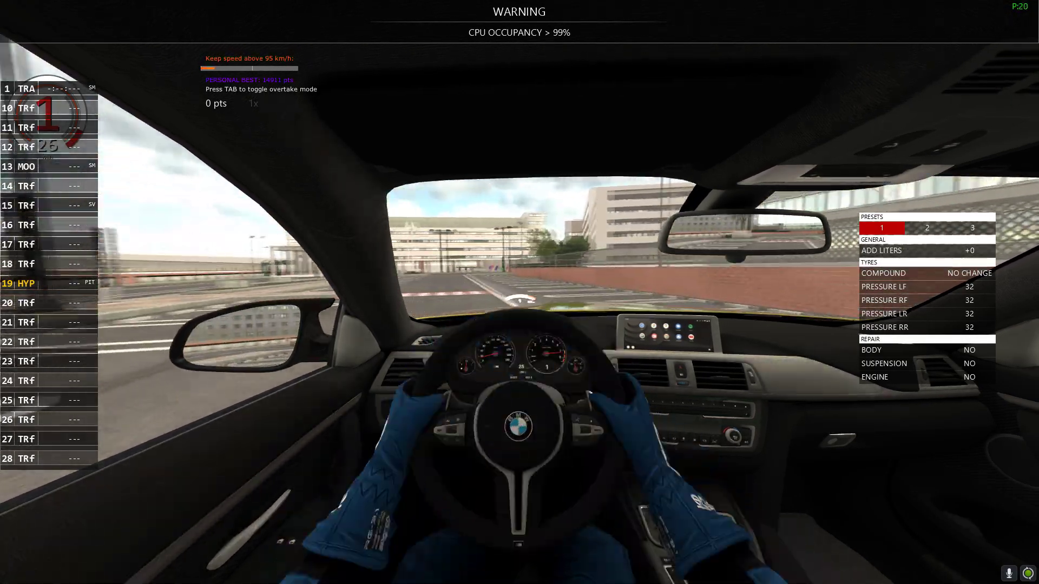
pyautogui.press('Left')
pyautogui.press('Right')
pyautogui.press('Down')
pyautogui.press('Left')
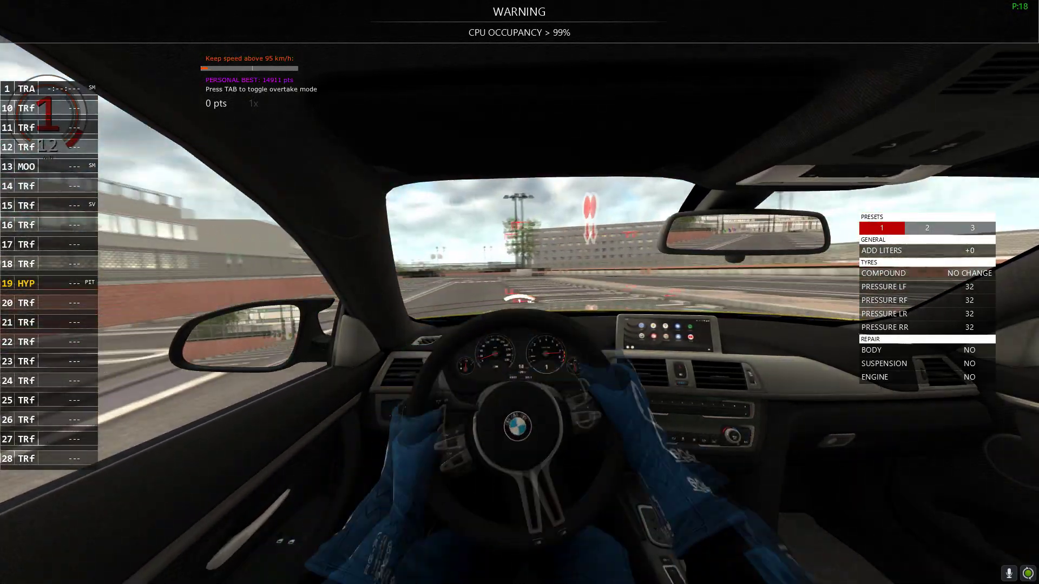
pyautogui.press('Up')
pyautogui.press('Left')
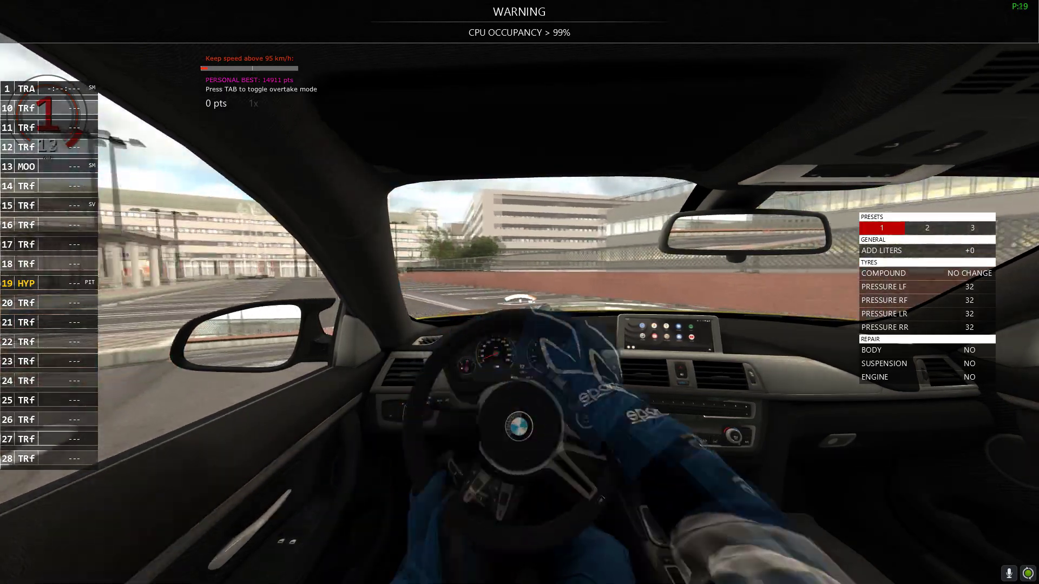
pyautogui.press('Up')
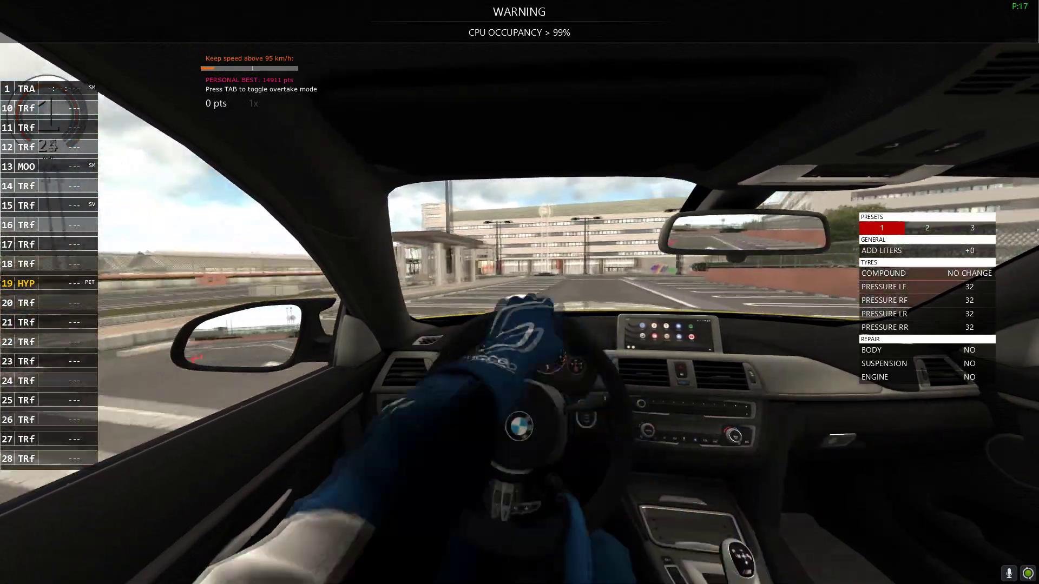
pyautogui.press('Up')
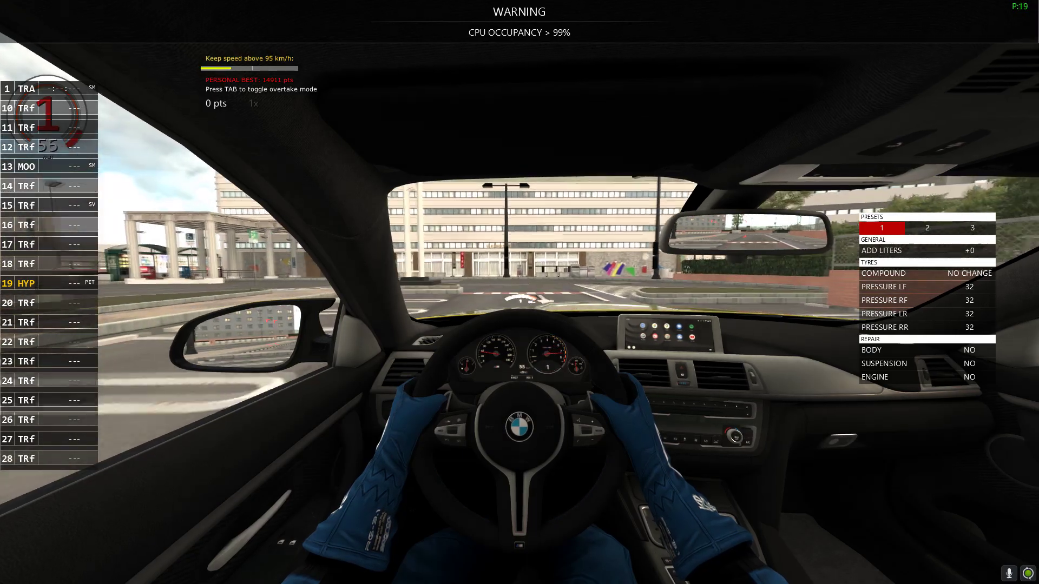
pyautogui.press('Right')
pyautogui.press('Down')
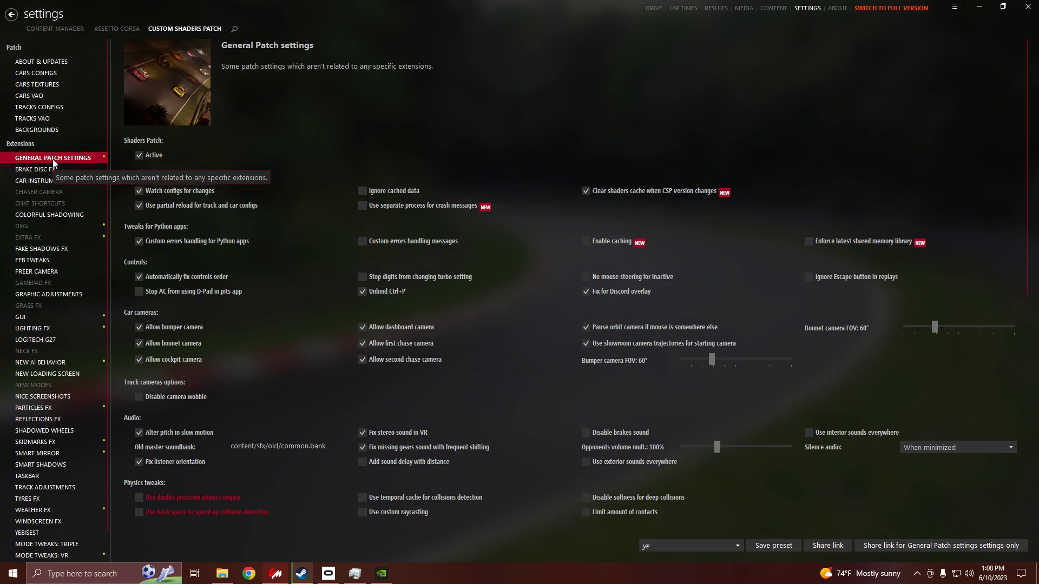
# Enable Stop AC from using D-Pad in pits app, Ignore cached data, Python apps Enable caching, and Stop digits from changing turbo setting
pyautogui.click(161, 293)
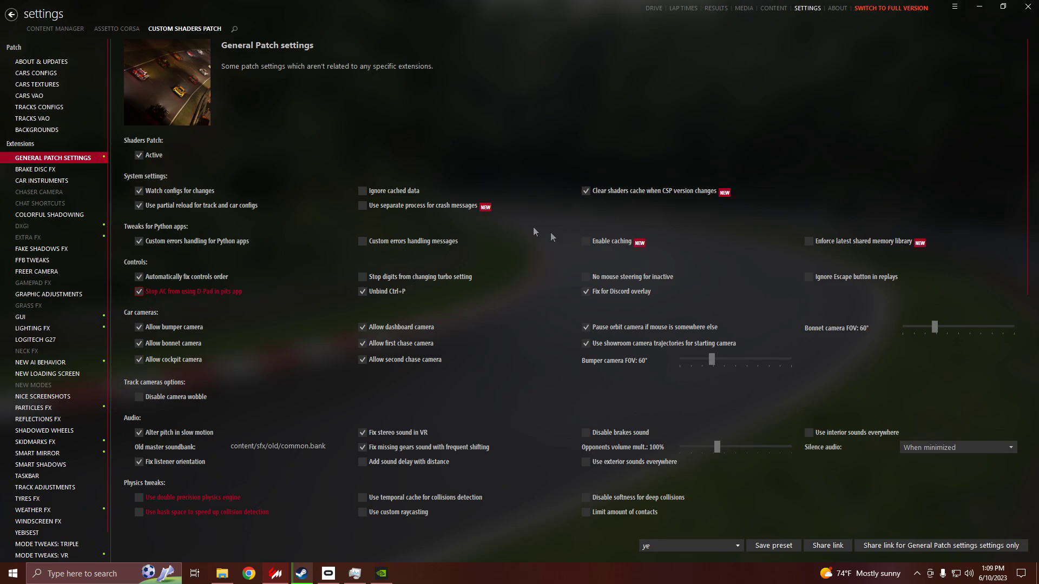
pyautogui.click(382, 190)
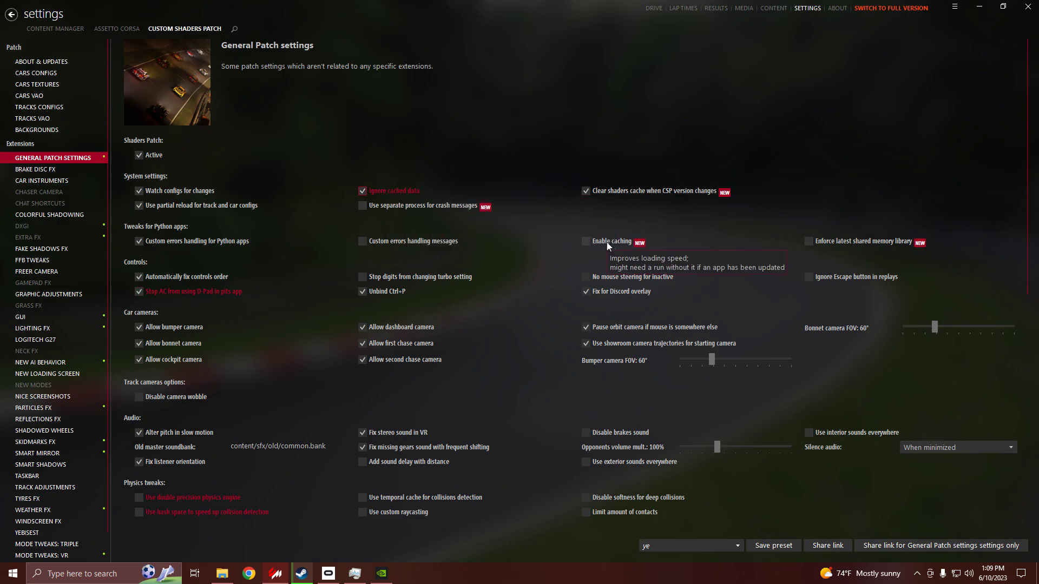
pyautogui.click(607, 242)
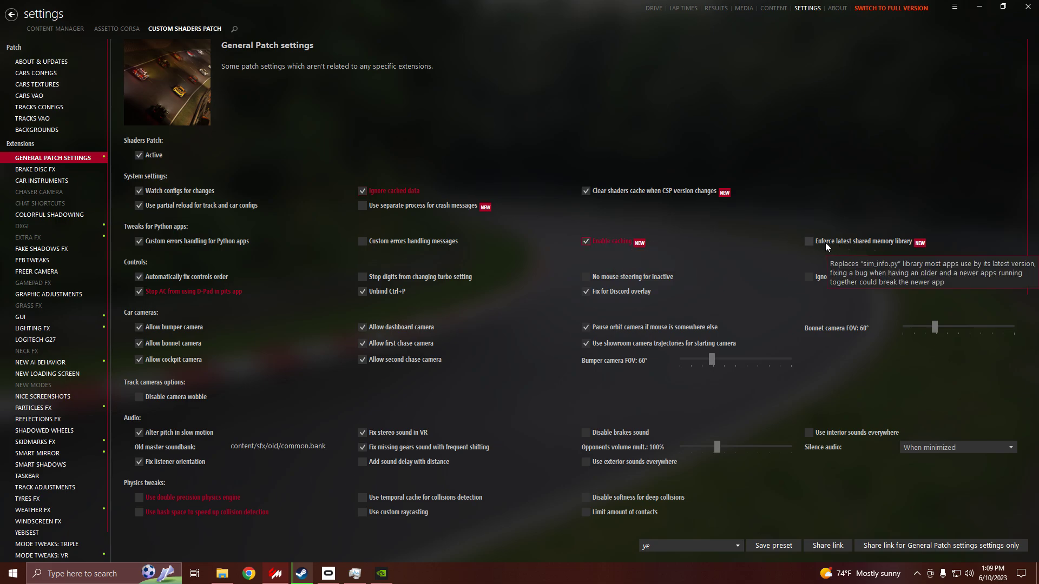
pyautogui.click(391, 280)
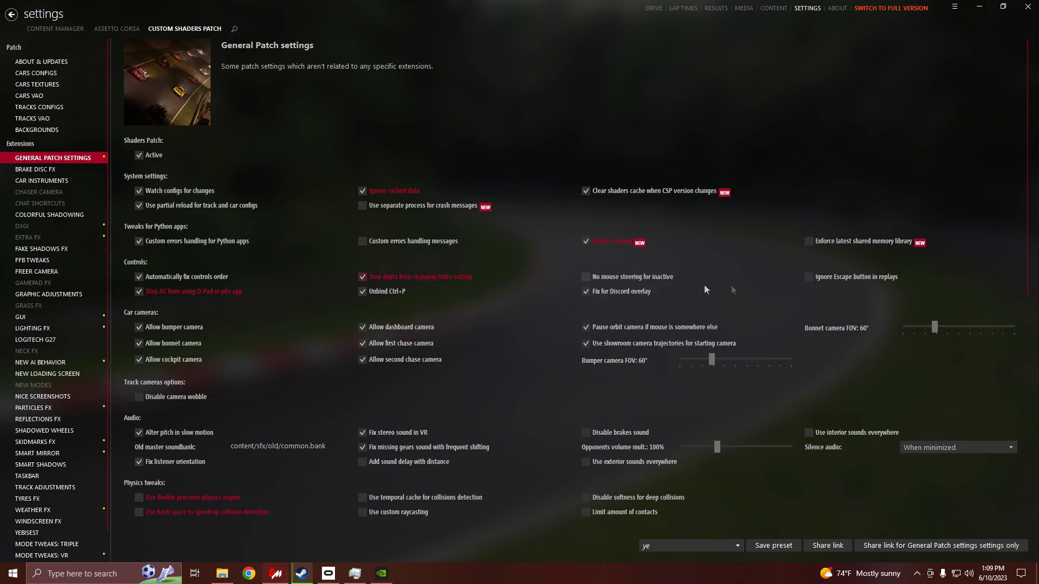
# Enable the physics tweaks for double precision engine, hash space, temporal cache, custom raycasting, and disabling softness for deep collisions
pyautogui.scroll(-5, 561, 307)
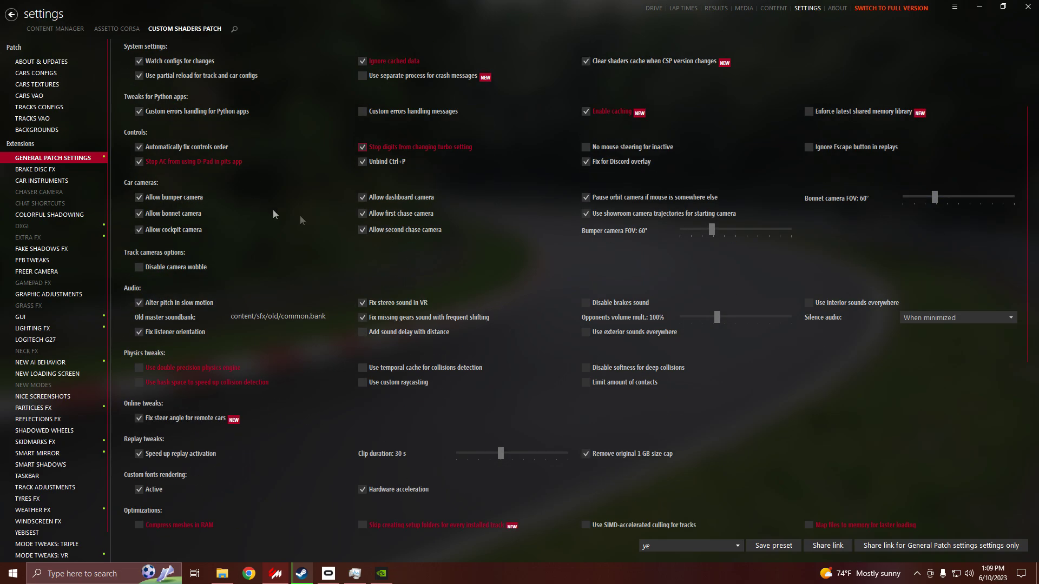
pyautogui.scroll(-4, 278, 279)
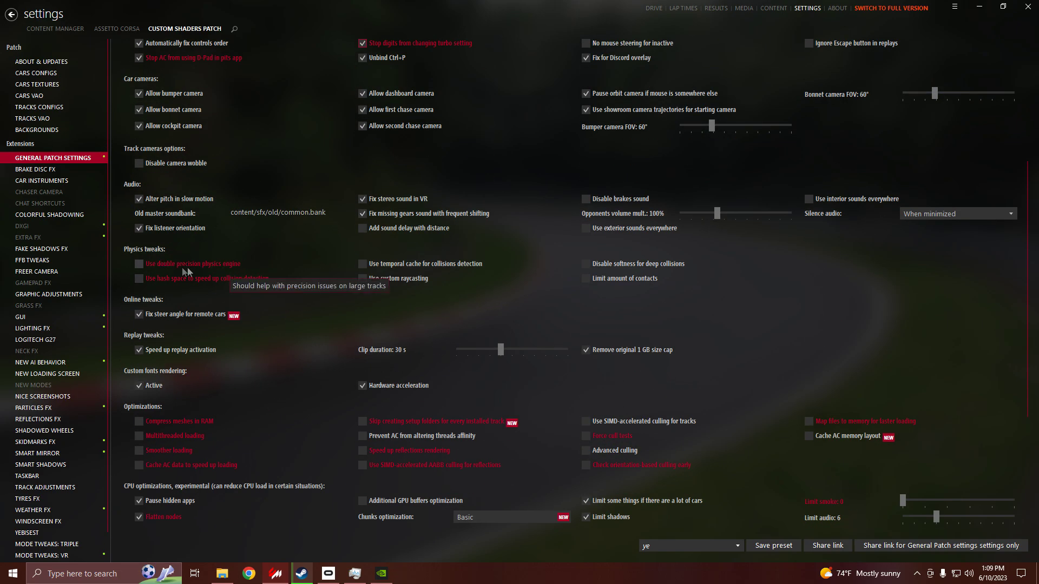
pyautogui.click(140, 264)
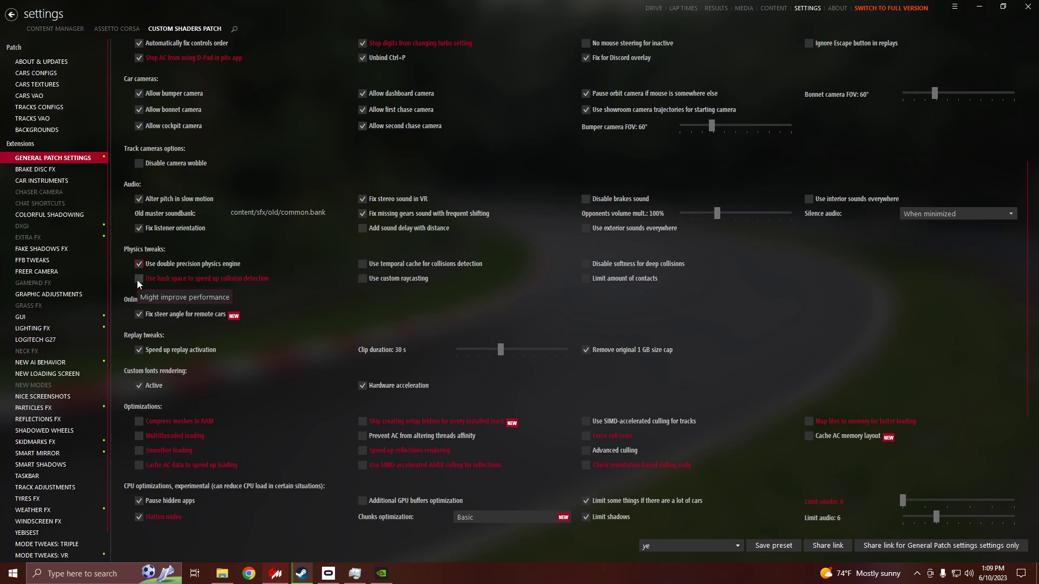
pyautogui.click(138, 279)
pyautogui.click(361, 264)
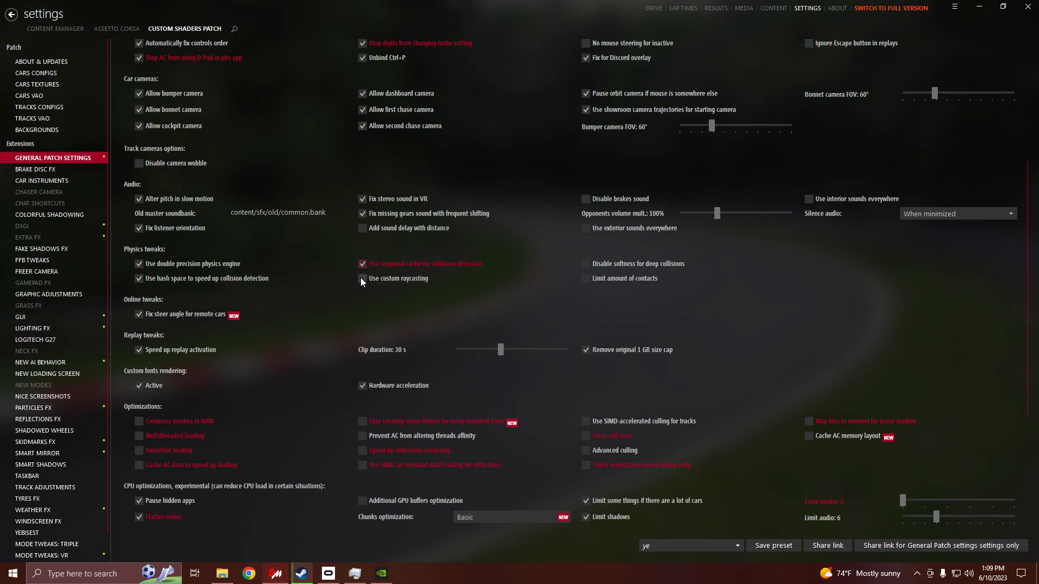
pyautogui.click(361, 278)
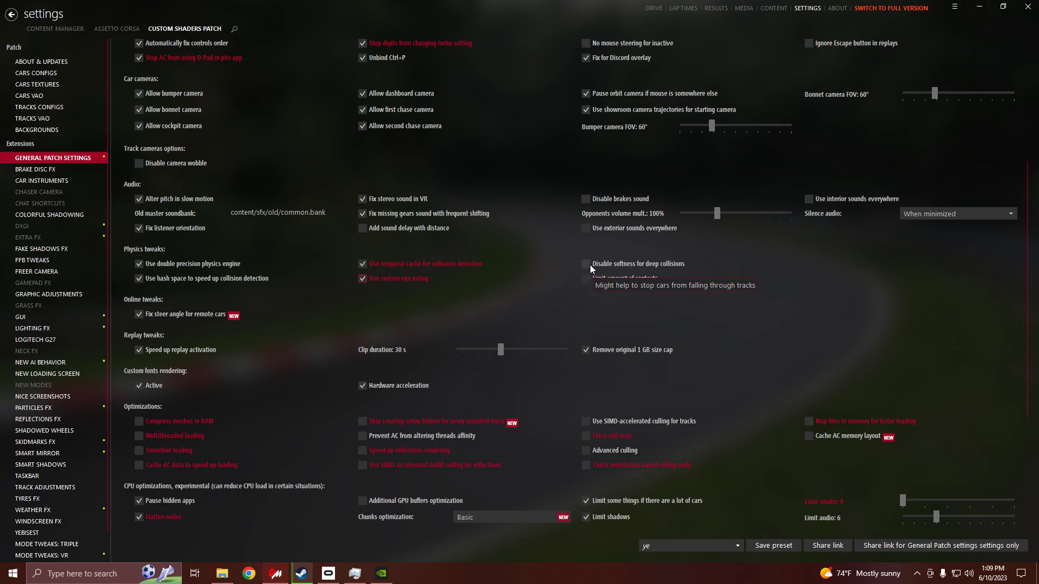
pyautogui.click(589, 264)
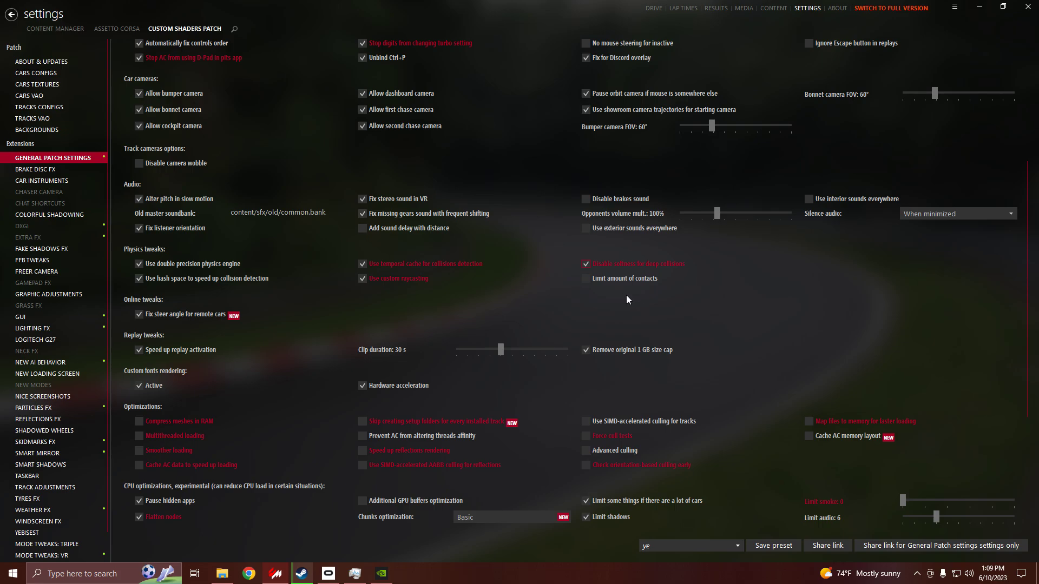
# Enable the optimizations Compress meshes in RAM, Multithreaded loading, Smoother loading, and Cache AC data to speed up loading
pyautogui.scroll(-1, 625, 298)
pyautogui.scroll(-3, 438, 261)
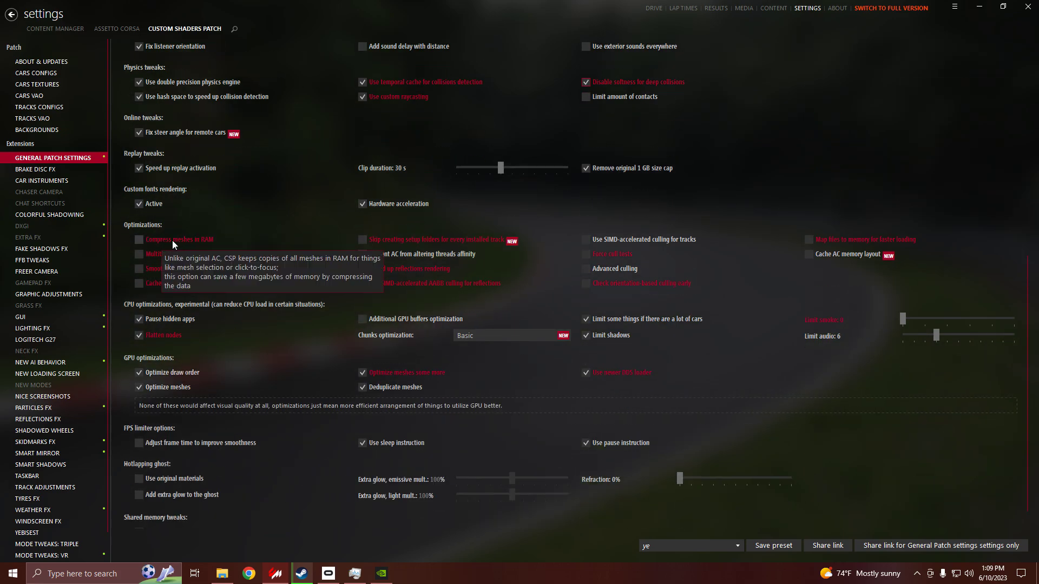
pyautogui.click(168, 239)
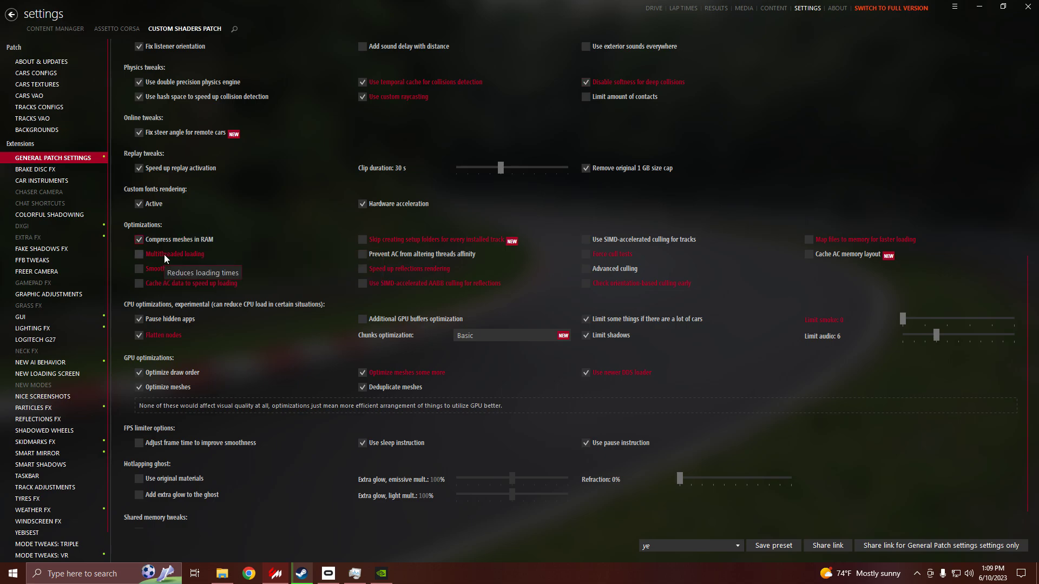
pyautogui.click(164, 255)
pyautogui.click(168, 271)
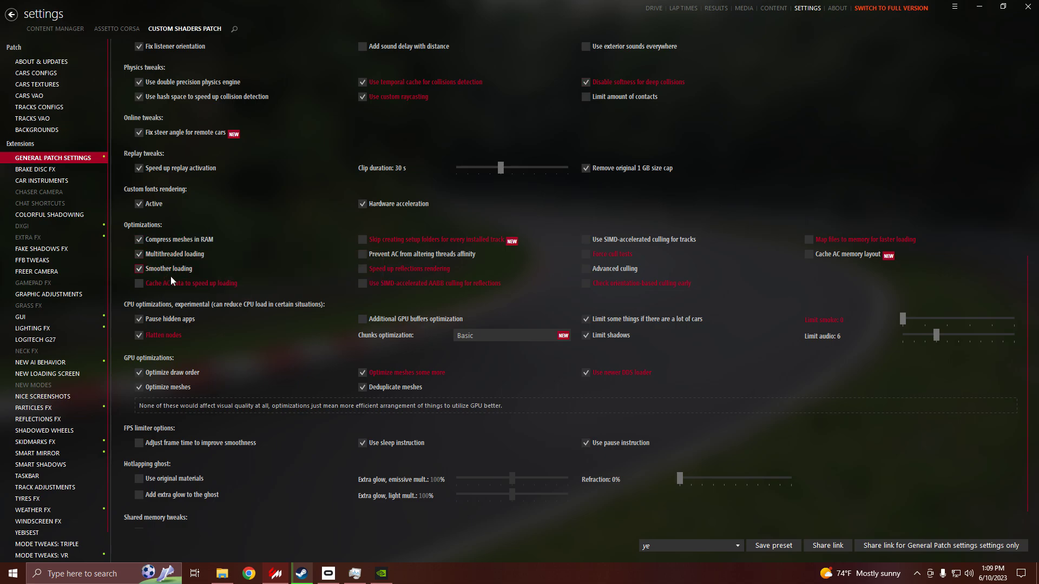
pyautogui.click(170, 284)
# Enable skipping setup folder creation, preventing AC from altering threads affinity, Speed up reflections rendering, and SIMD-accelerated AABB culling for reflections
pyautogui.click(391, 240)
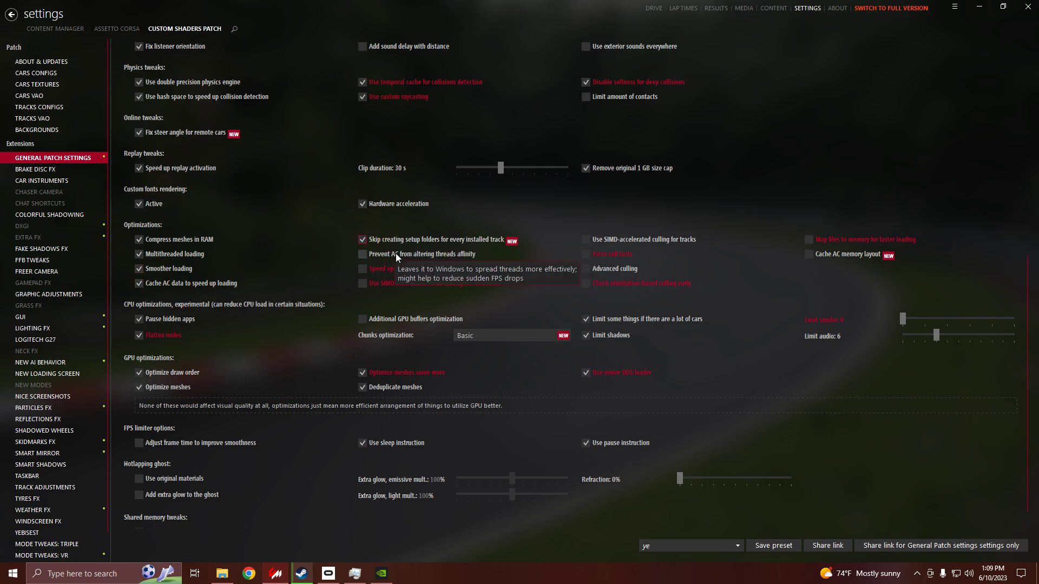
pyautogui.click(395, 254)
pyautogui.click(394, 269)
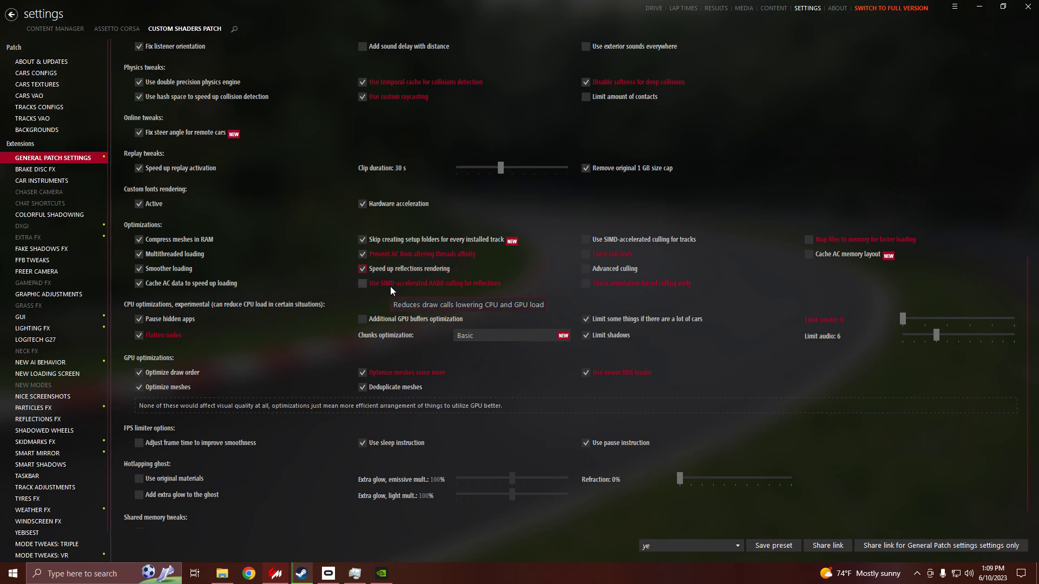
pyautogui.click(391, 287)
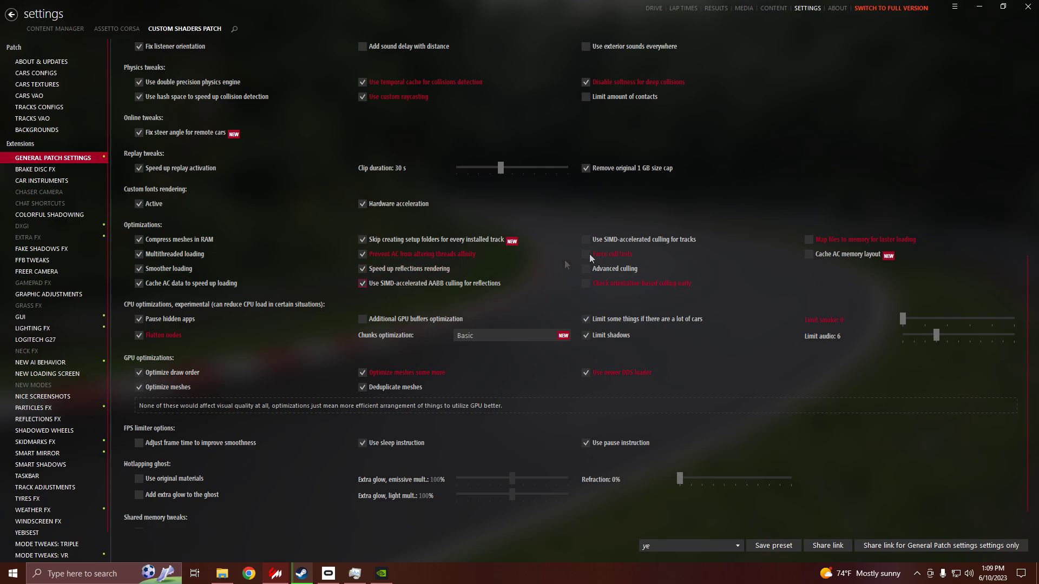
# Enable Use SIMD-accelerated culling for tracks, Cache AC memory layout, and Map files to memory for faster loading
pyautogui.click(651, 239)
pyautogui.click(839, 256)
pyautogui.click(845, 242)
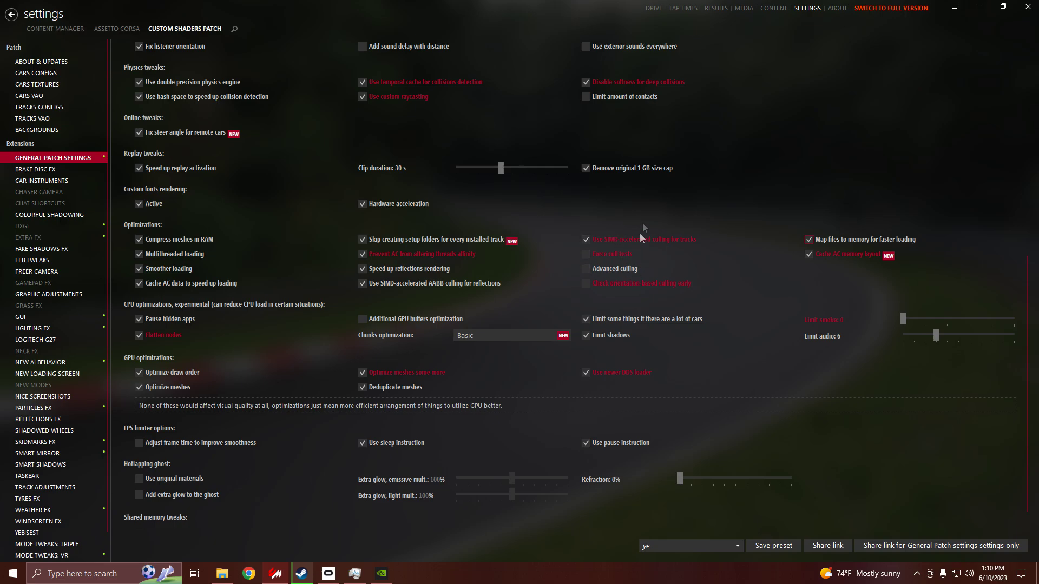
# Join the AEO Boyz Shutoko SRP US-5 online server with the M4 Akrapovic
pyautogui.click(653, 8)
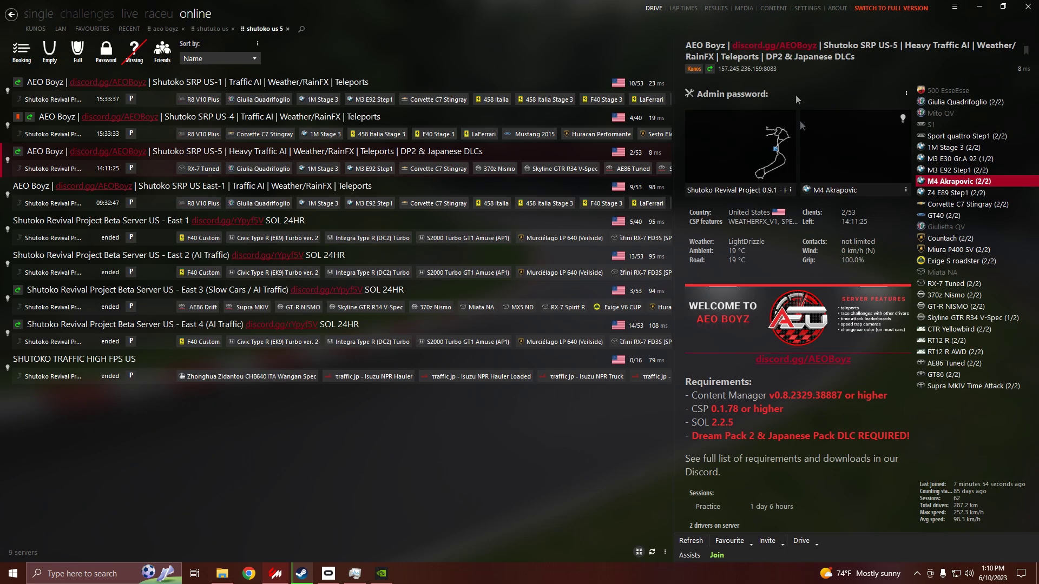
pyautogui.click(718, 556)
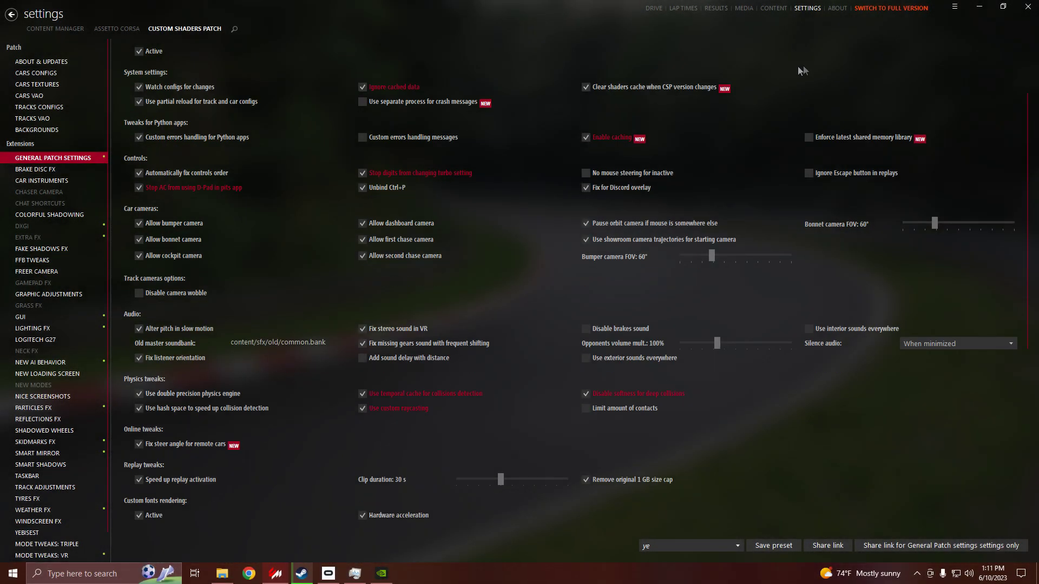
# Enable Force cull tests, Advanced culling, and Check orientation-based culling early in the General Patch optimizations
pyautogui.scroll(-9, 768, 119)
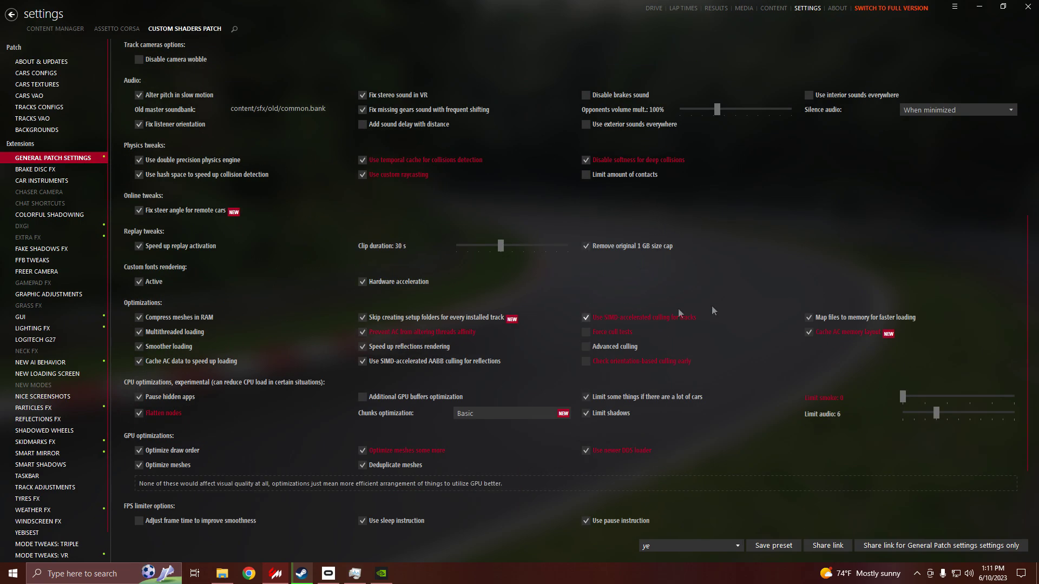
pyautogui.scroll(-3, 678, 312)
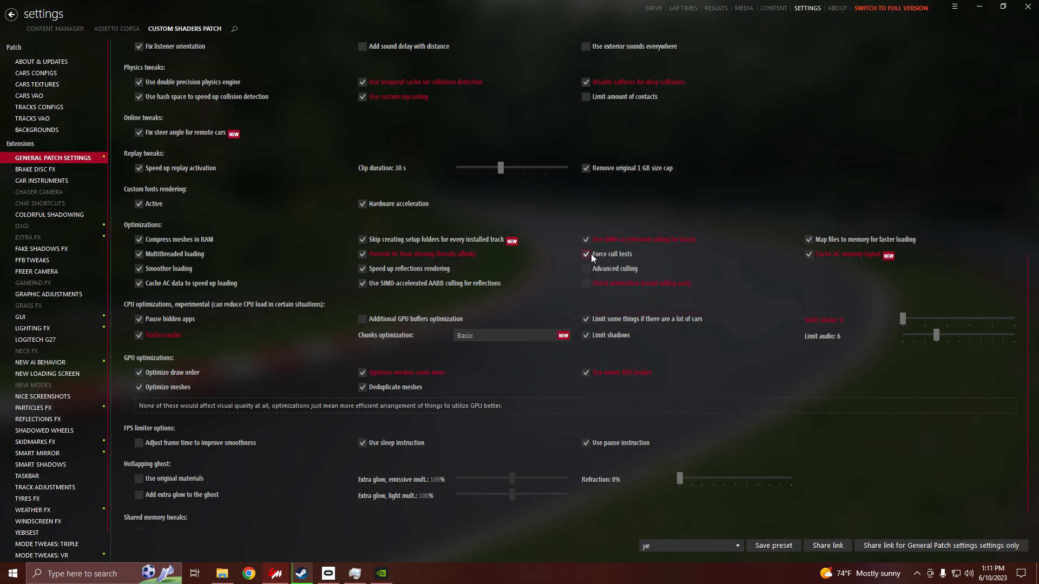
pyautogui.click(586, 270)
pyautogui.click(587, 284)
# Review the General Patch optimizations again, reading the description of Force cull tests
pyautogui.click(653, 8)
pyautogui.click(805, 8)
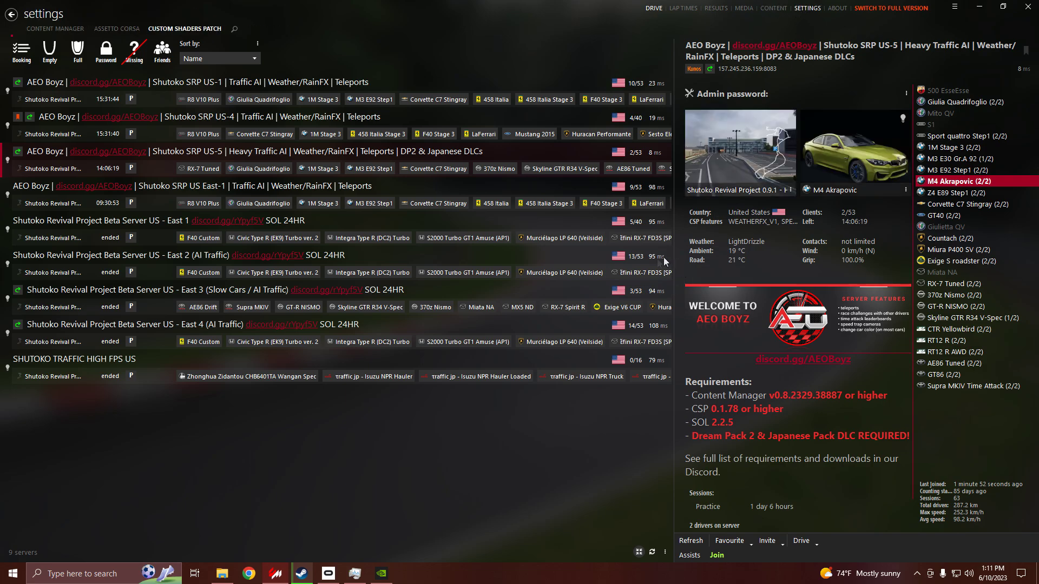
pyautogui.scroll(-7, 638, 355)
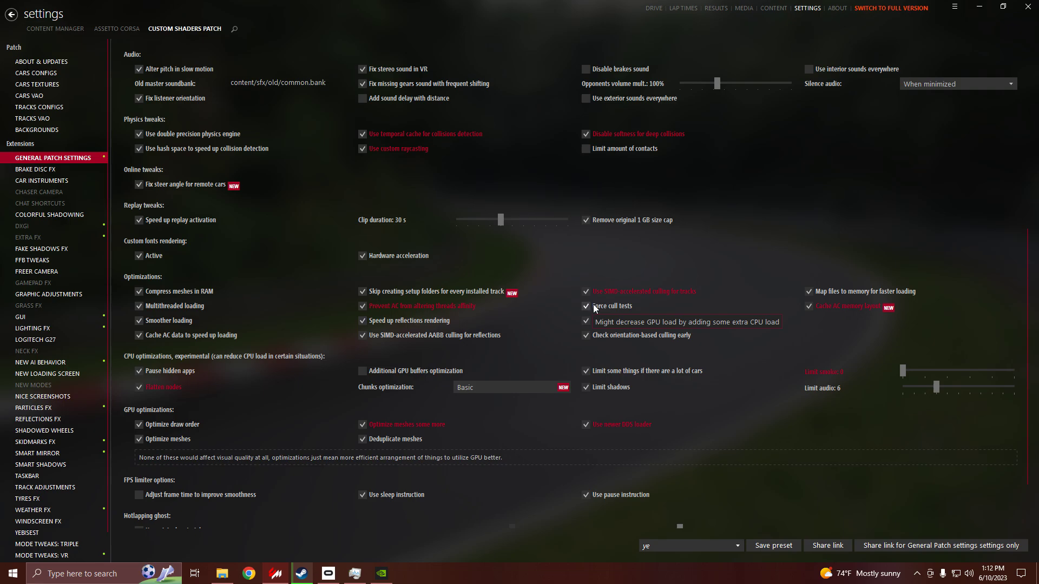
# Check the running processes in Task Manager and rejoin the AEO Boyz Shutoko SRP US-5 server with the M4 Akrapovic
pyautogui.click(658, 9)
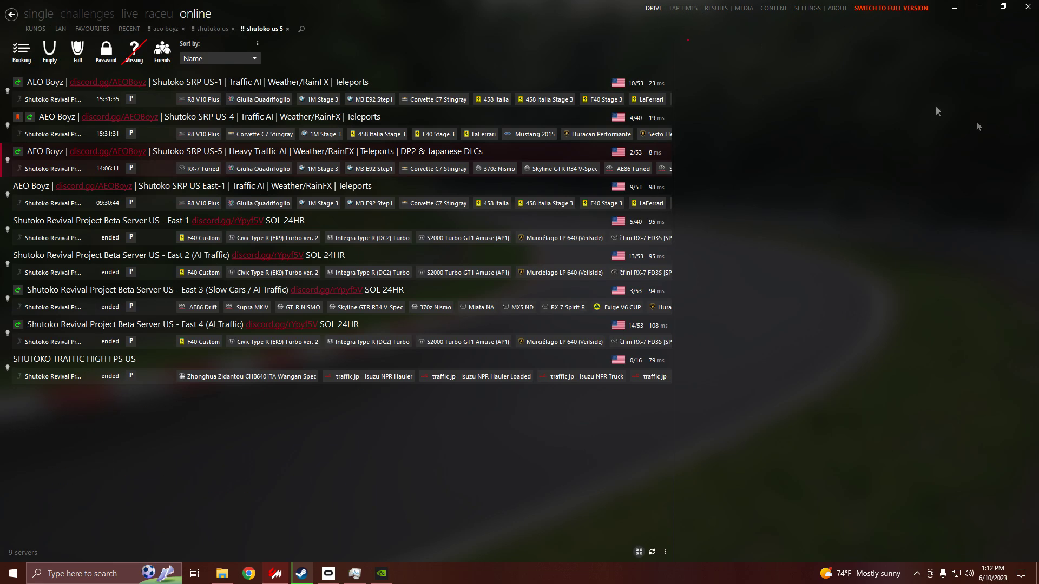
pyautogui.moveTo(1038, 217); pyautogui.dragTo(325, 151)
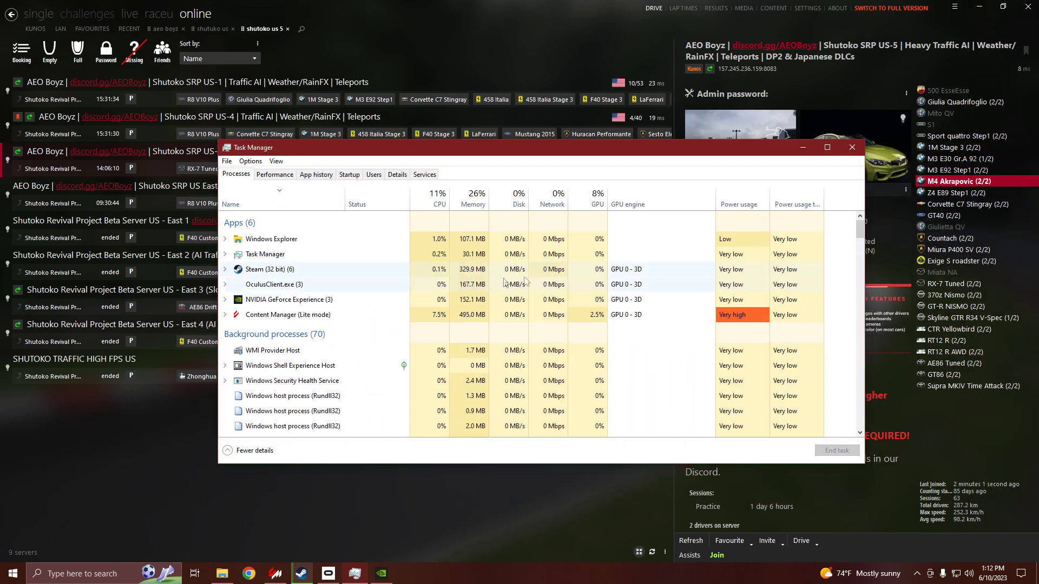
pyautogui.click(803, 147)
pyautogui.click(717, 555)
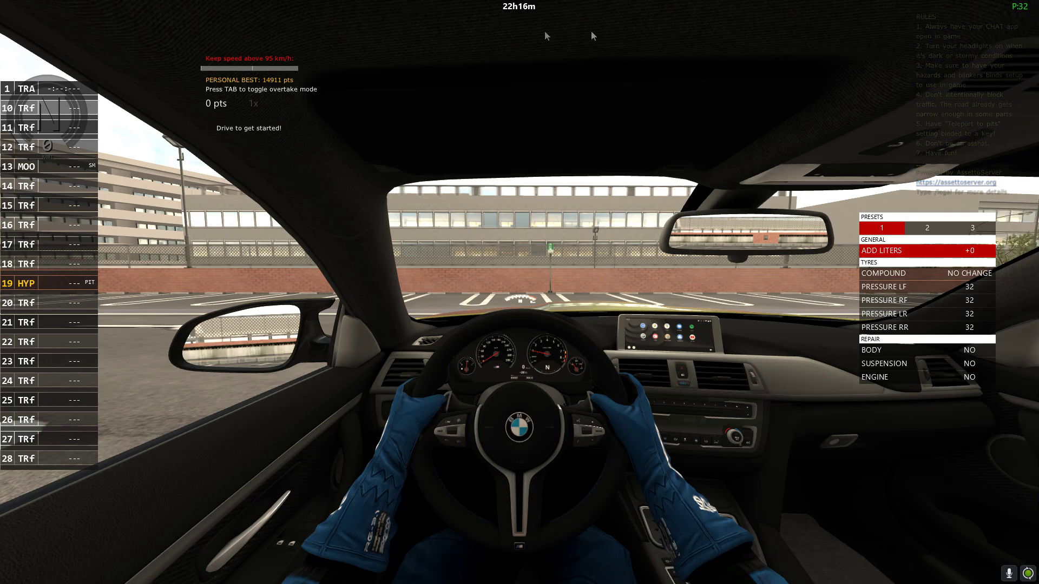
# Drive the M4 out of its parking space and turn left across the parking area
pyautogui.press('Left')
pyautogui.press('Up')
pyautogui.press('Left')
pyautogui.press('Left')
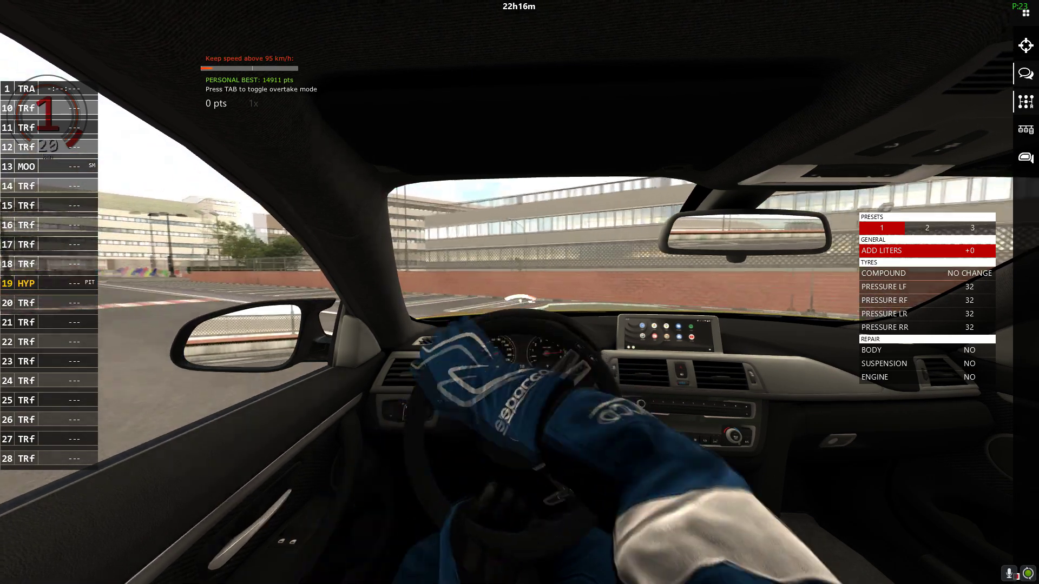
pyautogui.press('Left')
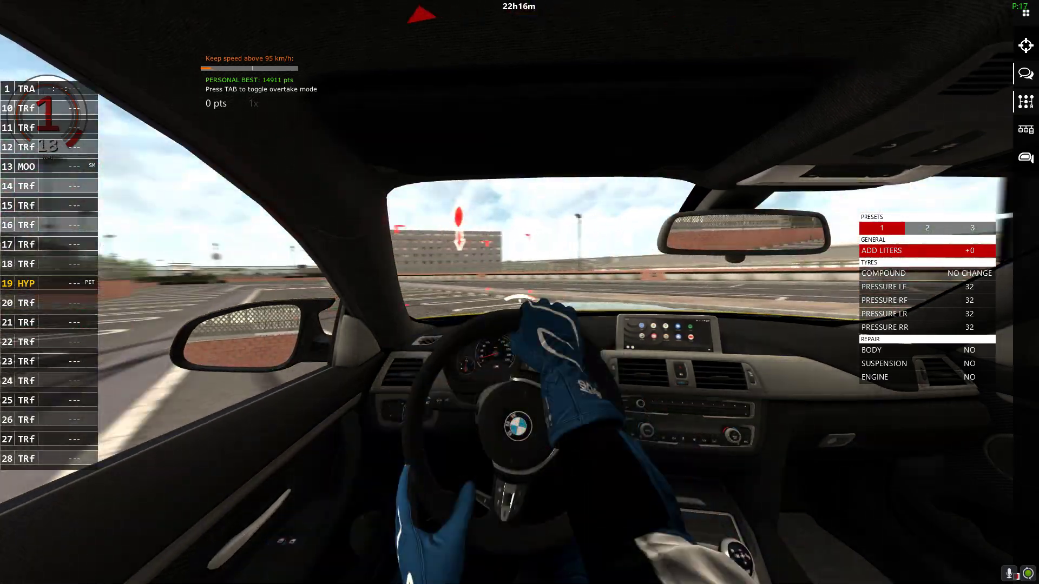
# Stop the car and reverse it to line up with the way out of the parking area
pyautogui.press('Down')
pyautogui.press('Left')
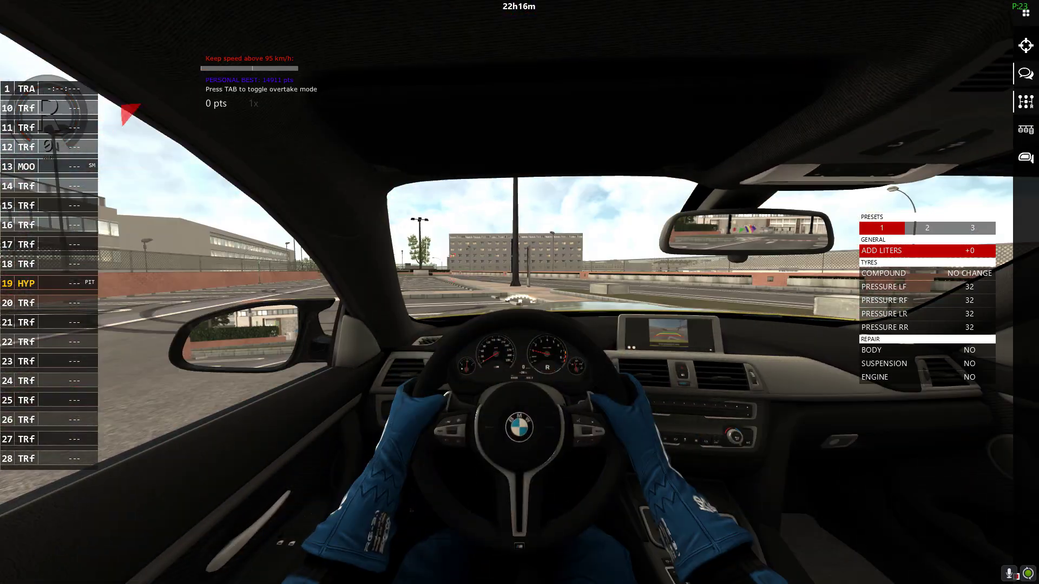
pyautogui.press('Left')
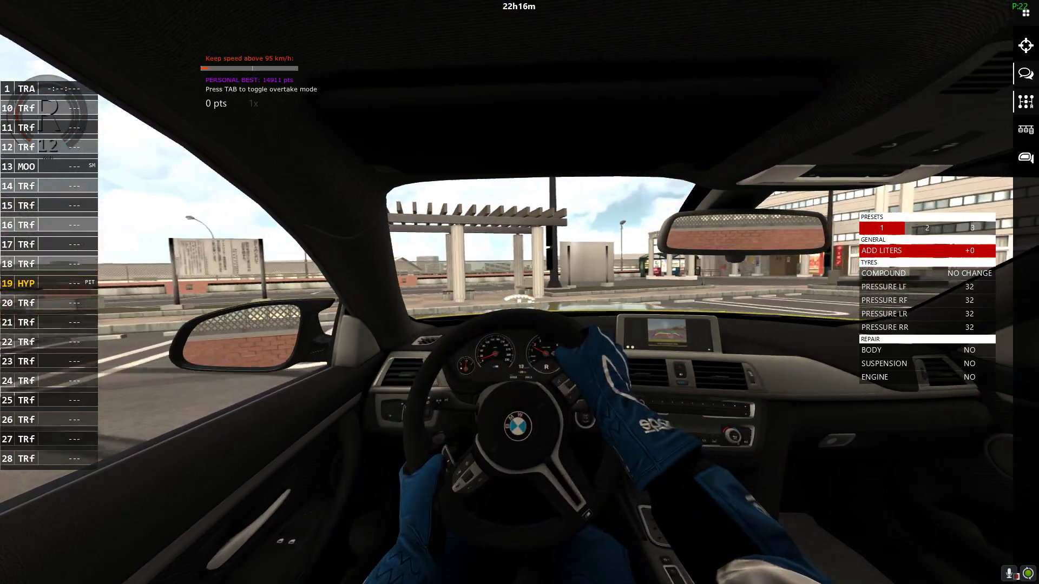
pyautogui.press('Down')
pyautogui.press('Left')
pyautogui.press('Right')
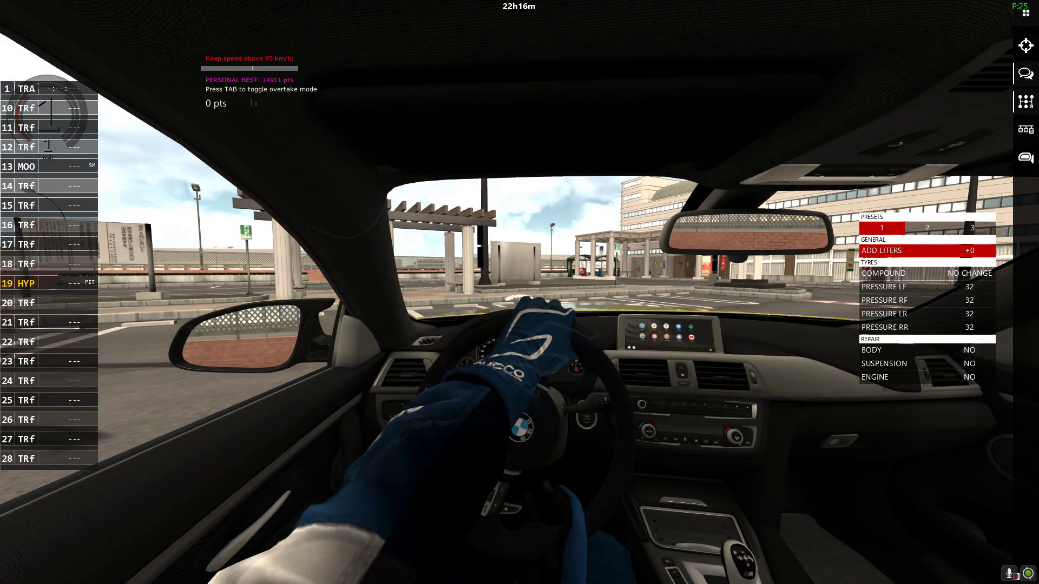
# Drive forward through the parking area, turning right past the buildings and steering along the hedge to the exit ramp
pyautogui.press('Up')
pyautogui.press('Right')
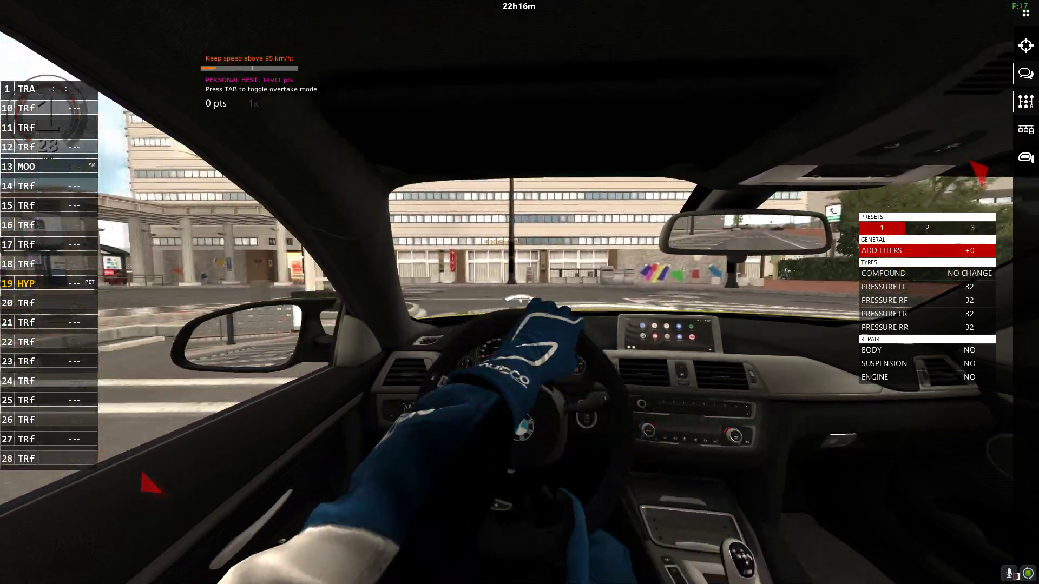
pyautogui.press('Left')
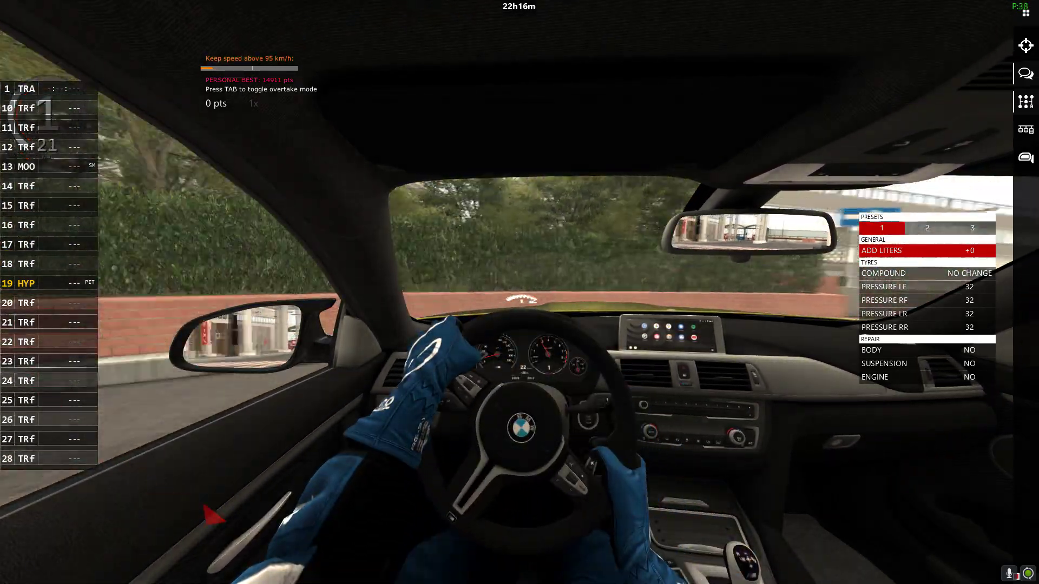
pyautogui.press('Up')
pyautogui.press('Right')
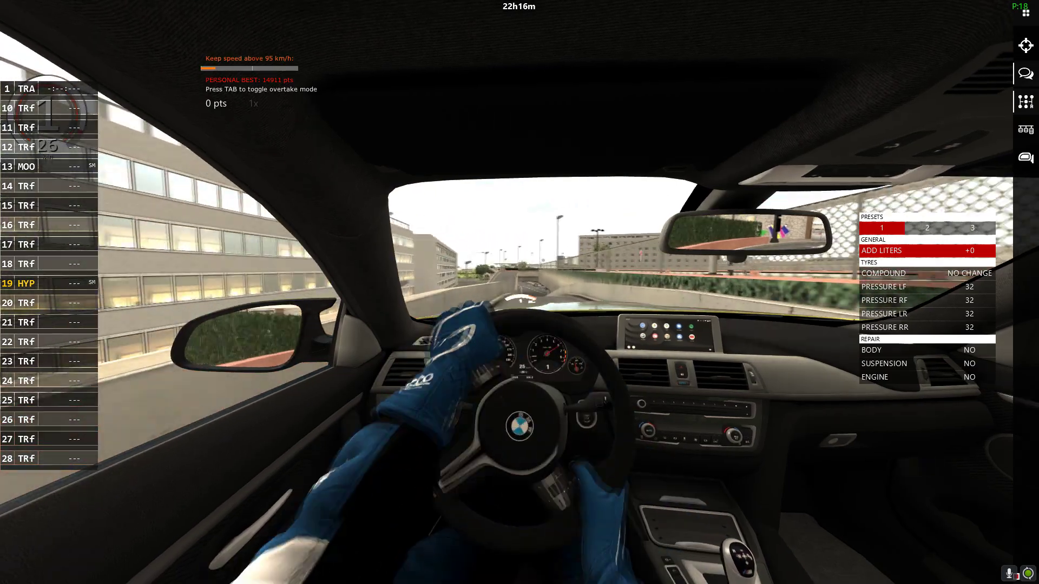
# Accelerate down the exit ramp and drive onto the highway to test the game's performance
pyautogui.press('Up')
pyautogui.press('Left')
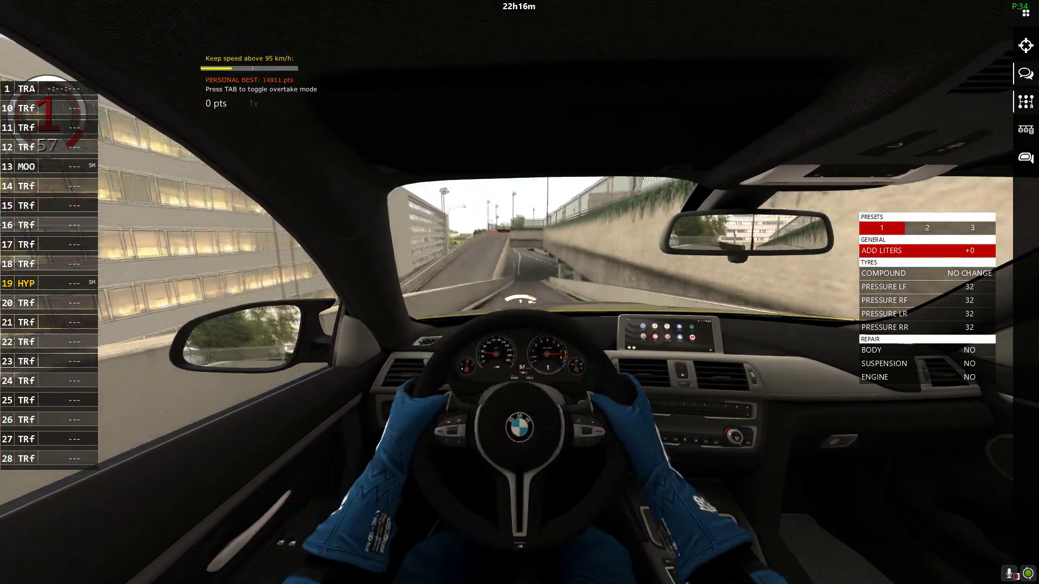
pyautogui.press('Up')
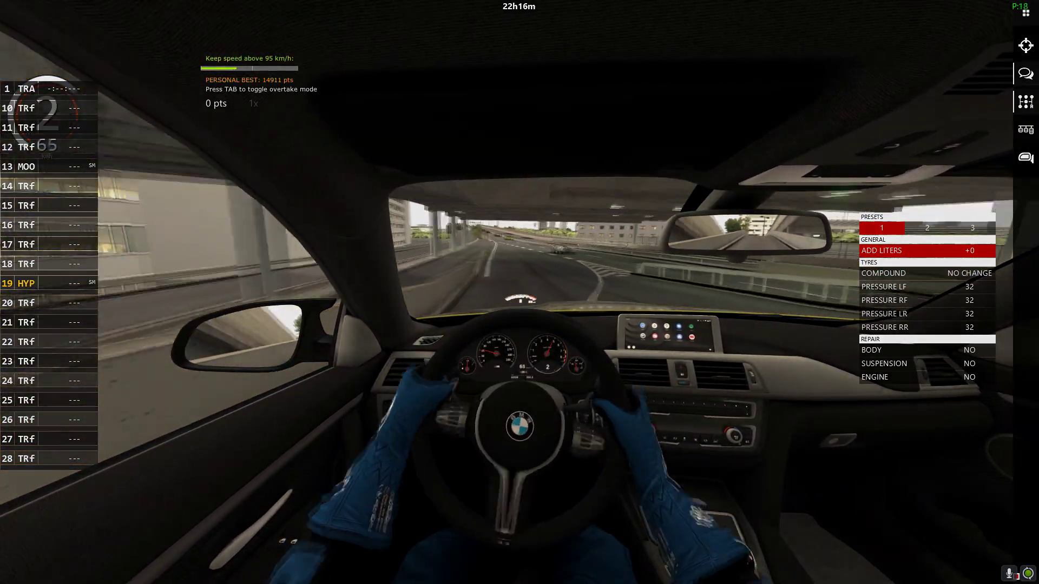